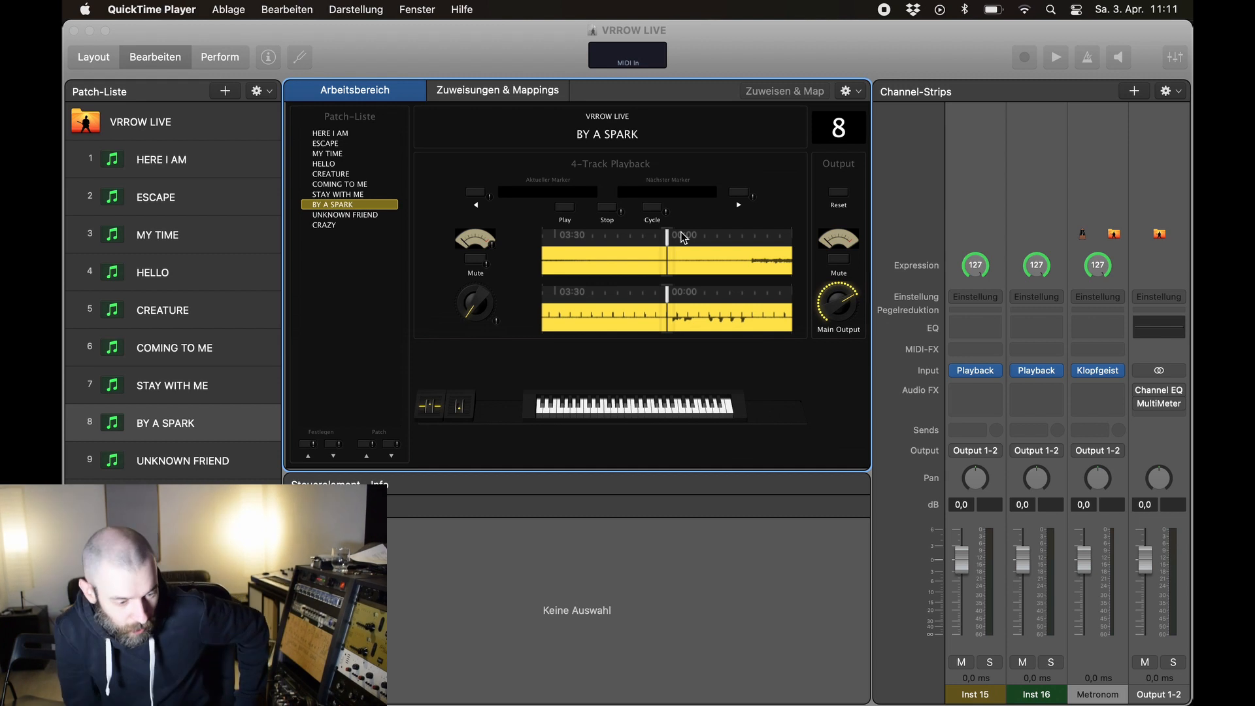
Switch to MainStage, load the CRAZY patch from the workspace patch list so its tracks play, and stop playback.
{"action": "left_click", "coordinate": [547, 47]}
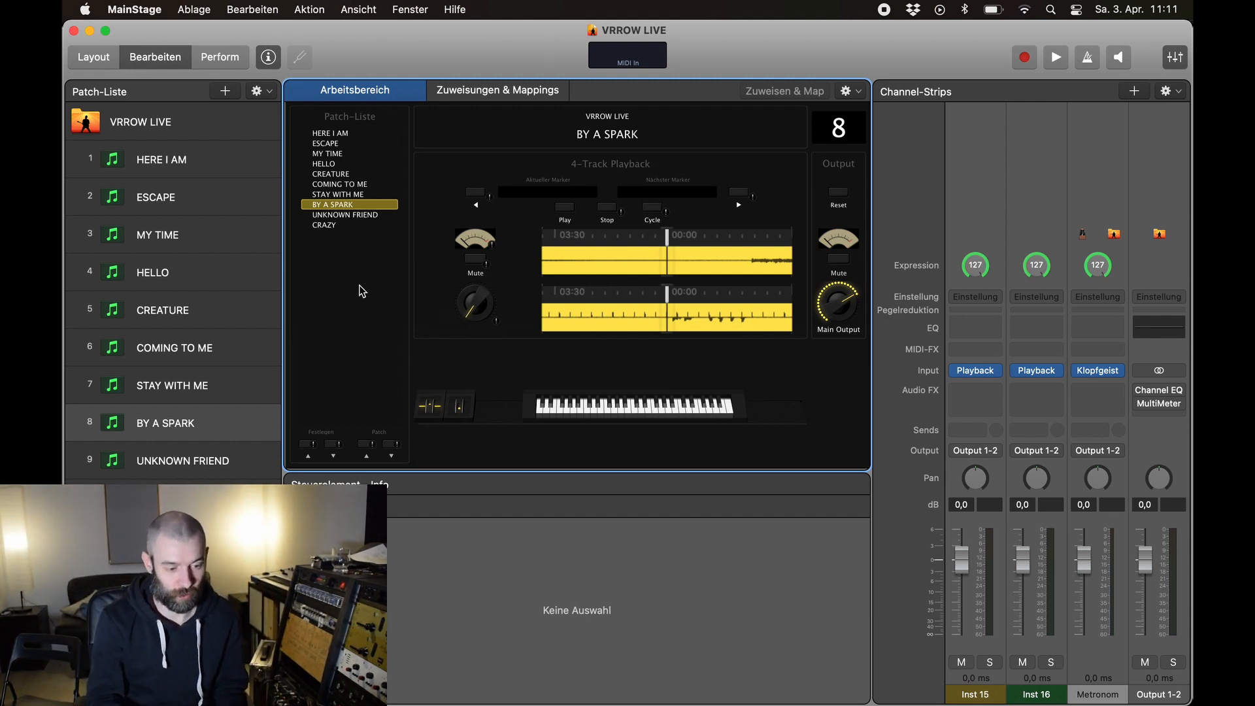
{"action": "left_click", "coordinate": [330, 226]}
{"action": "left_click", "coordinate": [330, 226]}
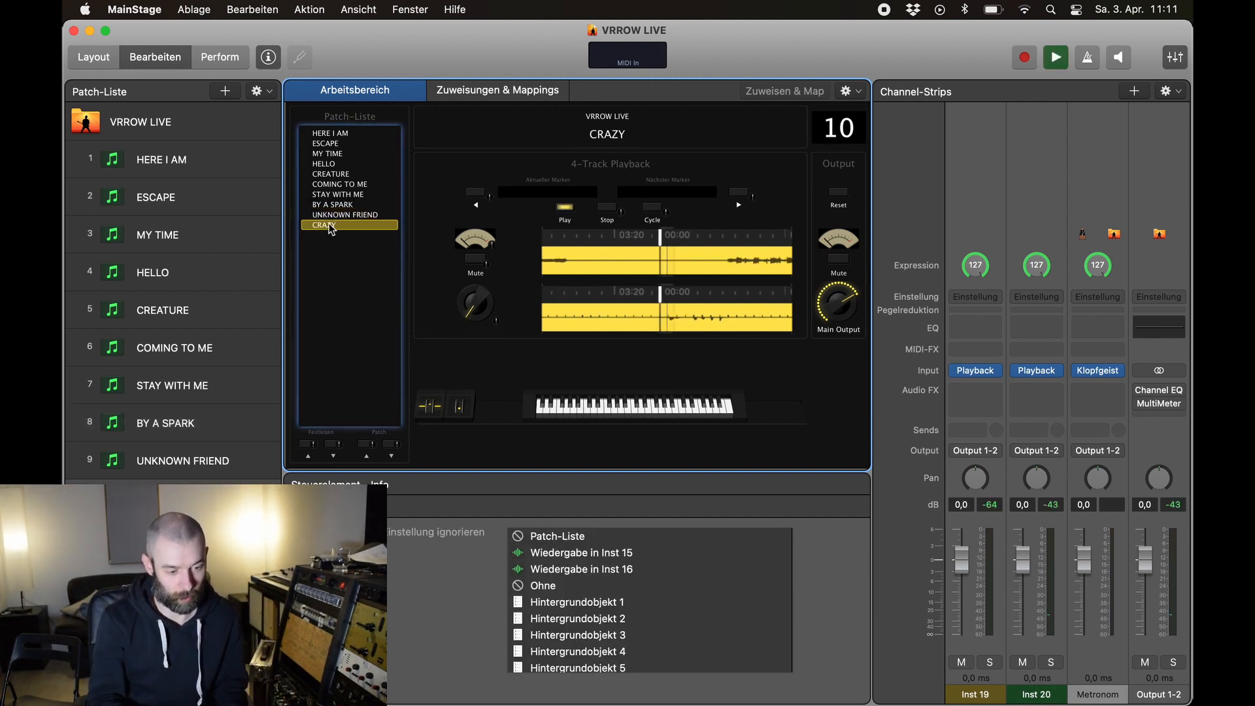
{"action": "key", "text": "space"}
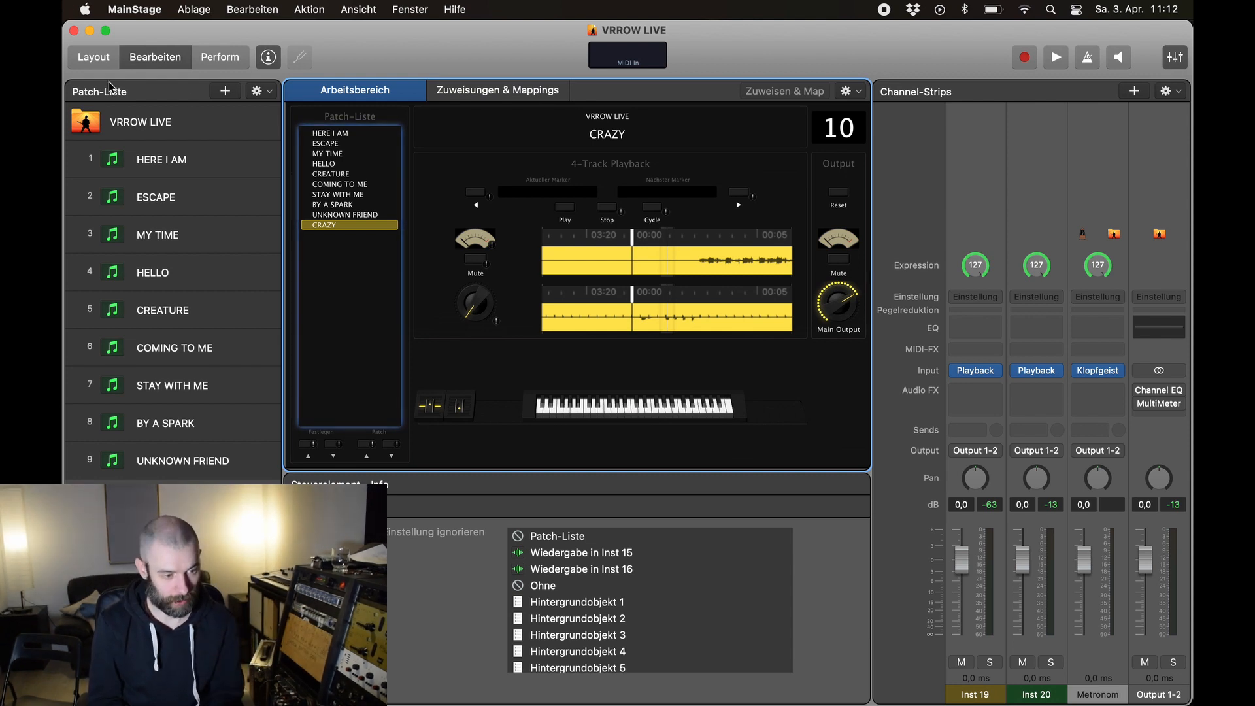
Examine the assignment settings of the playback section's Parameter knob in the layout, return to editing mode and stop playback.
{"action": "left_click", "coordinate": [95, 57]}
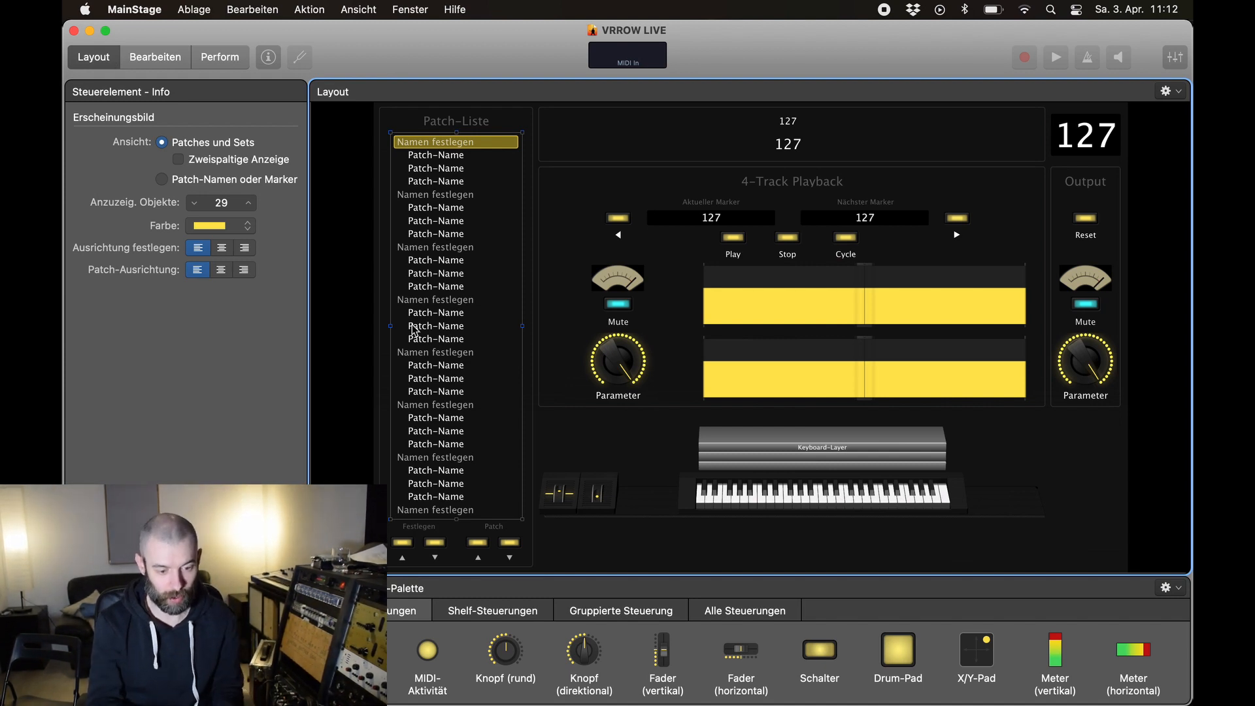
{"action": "left_click", "coordinate": [667, 363]}
{"action": "left_click", "coordinate": [631, 365]}
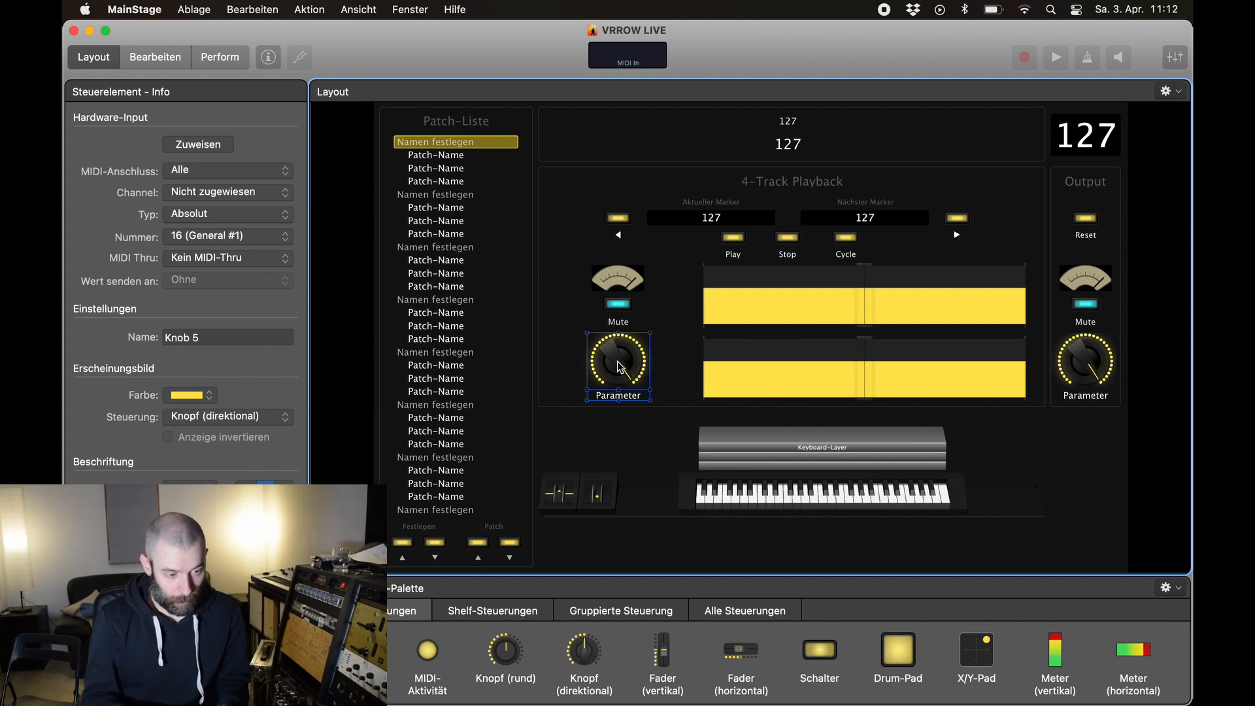
{"action": "left_click", "coordinate": [149, 61]}
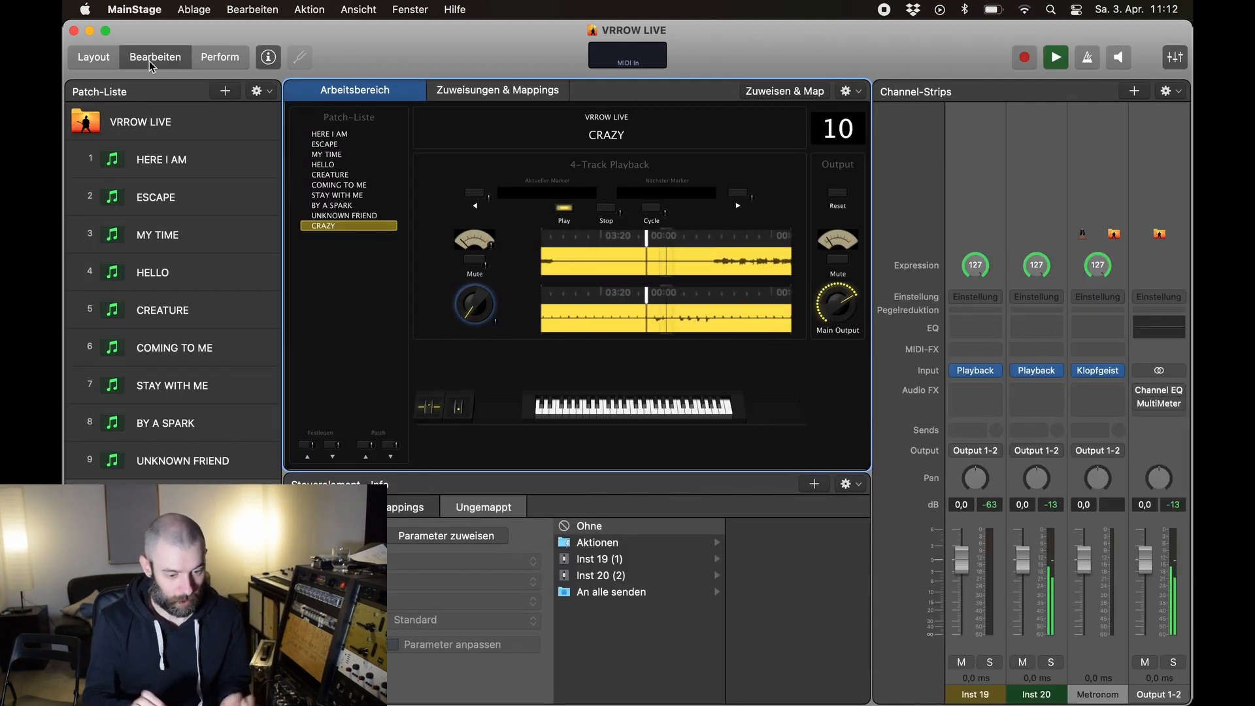
{"action": "key", "text": "space"}
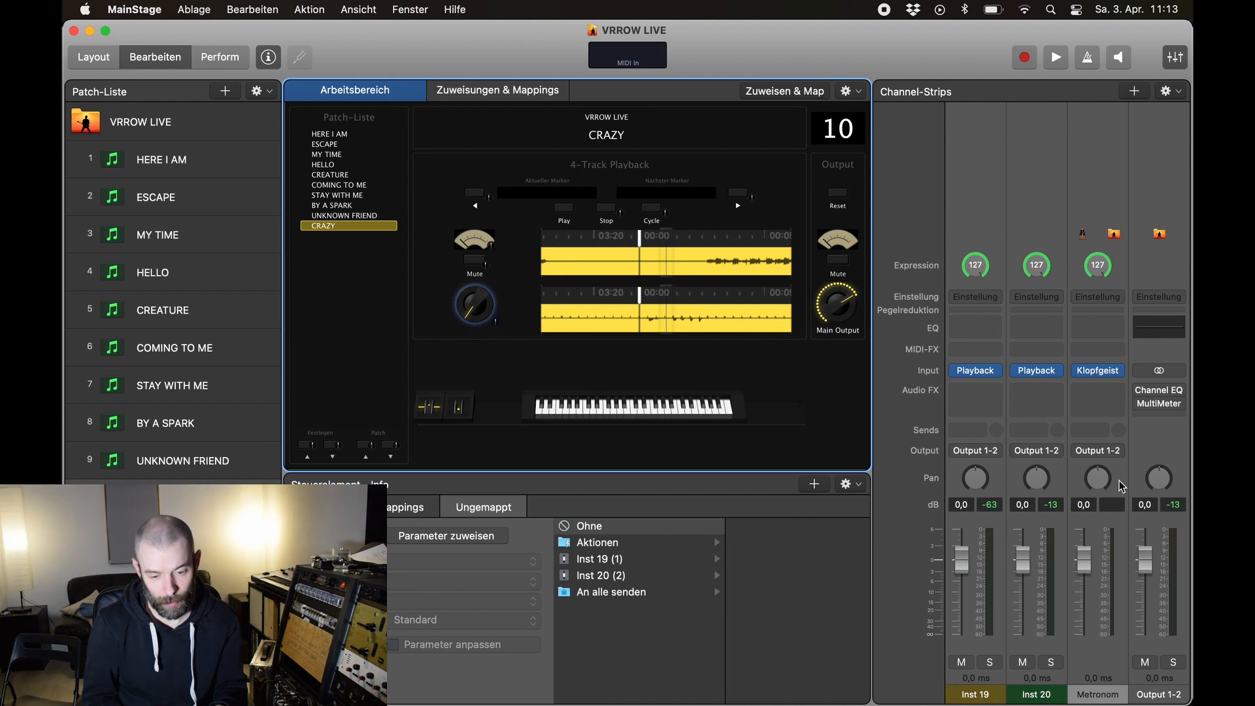
Inspect the Playback instruments on the Inst 19 and Inst 20 channel strips to see their loaded audio files.
{"action": "mouse_move", "coordinate": [1037, 379]}
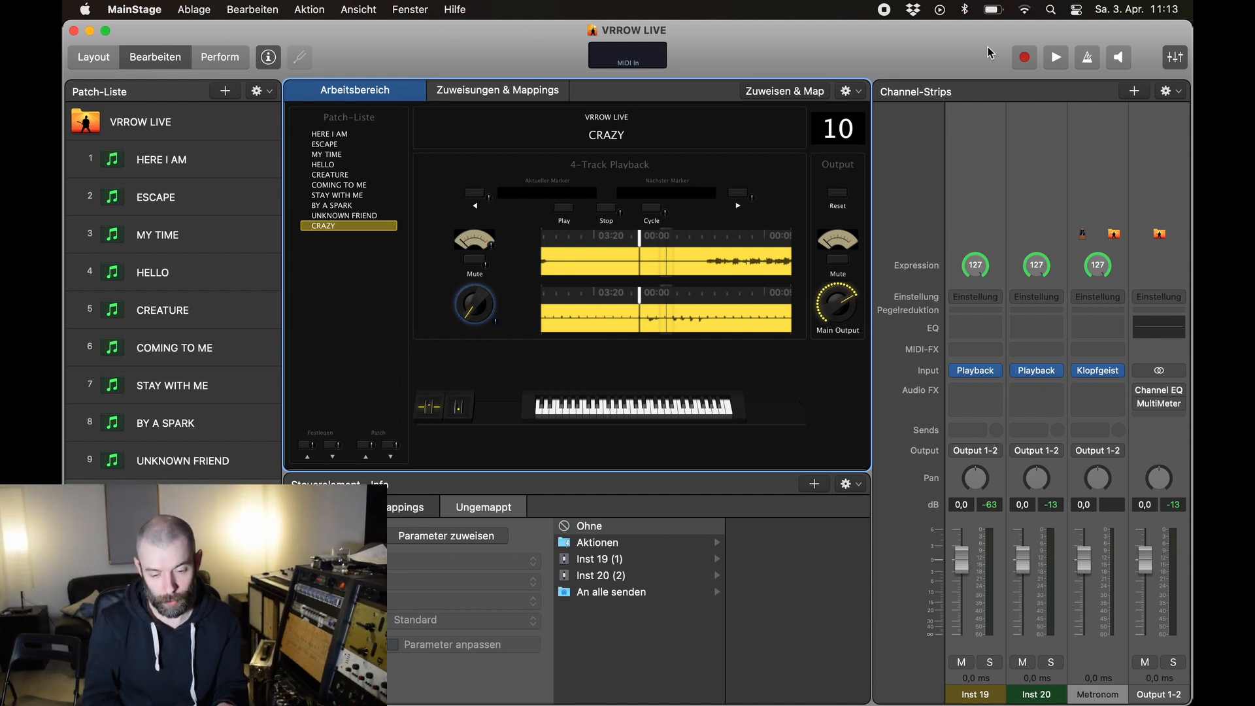
{"action": "mouse_move", "coordinate": [976, 375]}
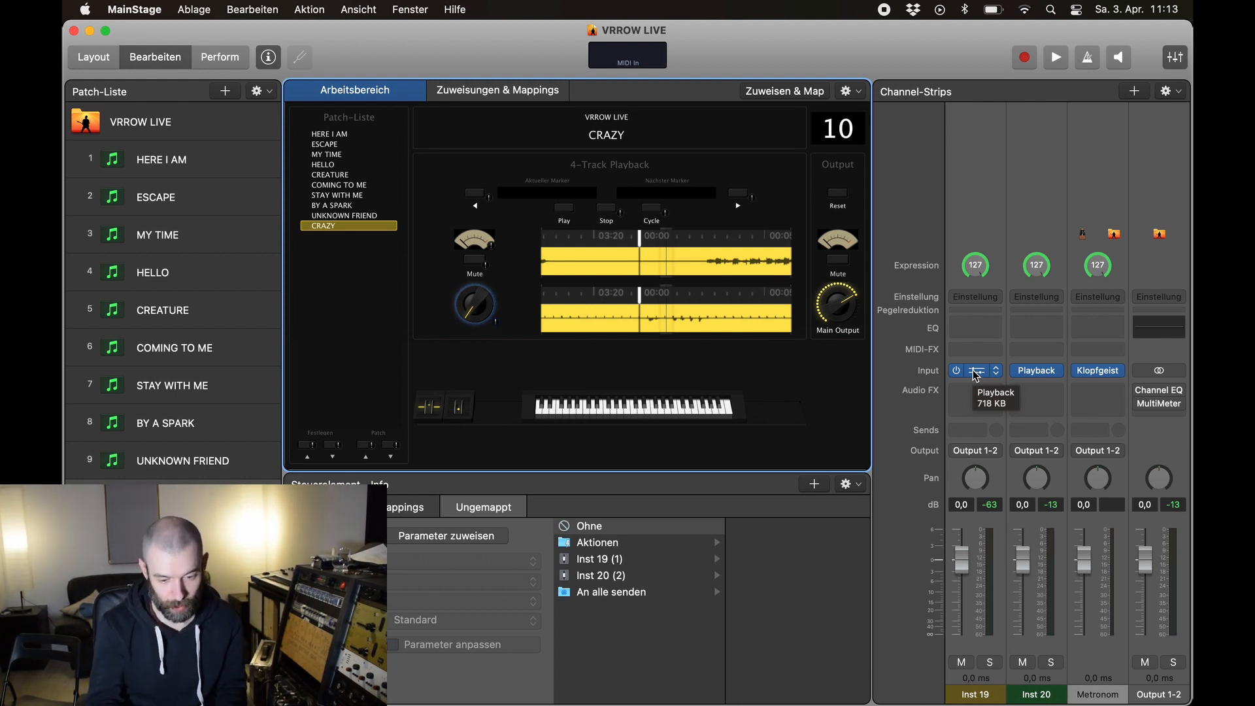
{"action": "left_click", "coordinate": [975, 371]}
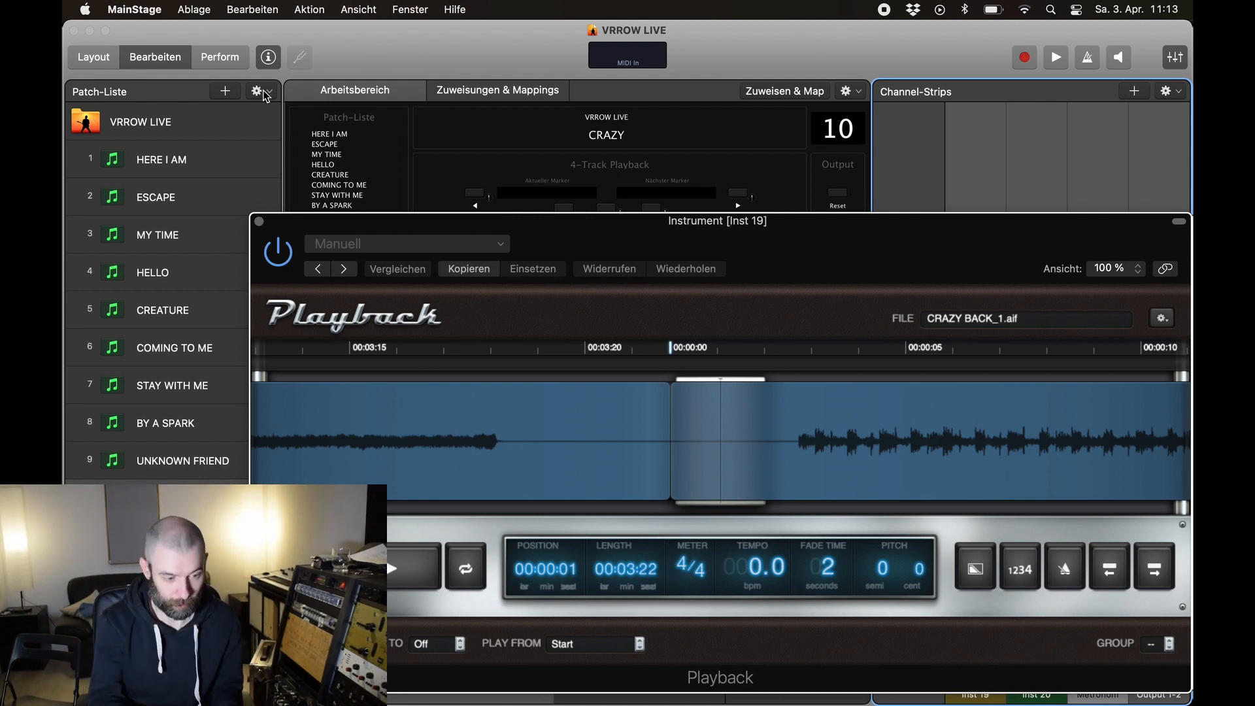
{"action": "left_click", "coordinate": [259, 221]}
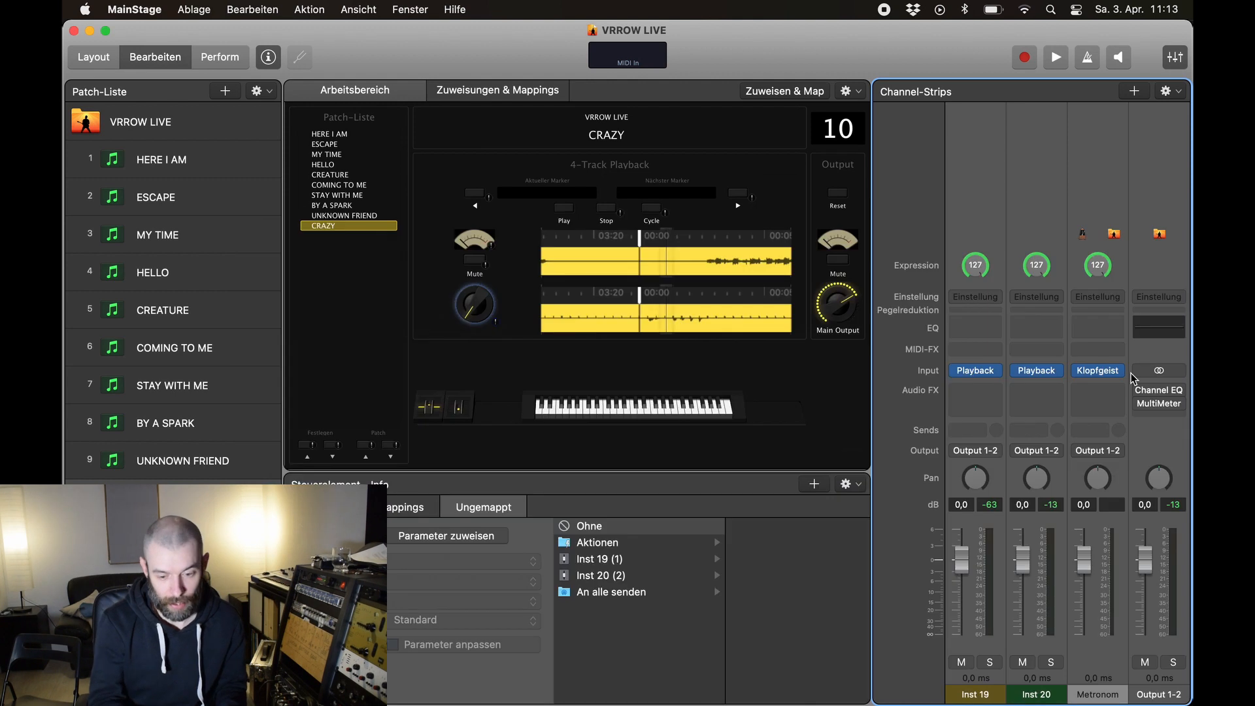
{"action": "left_click", "coordinate": [1038, 372]}
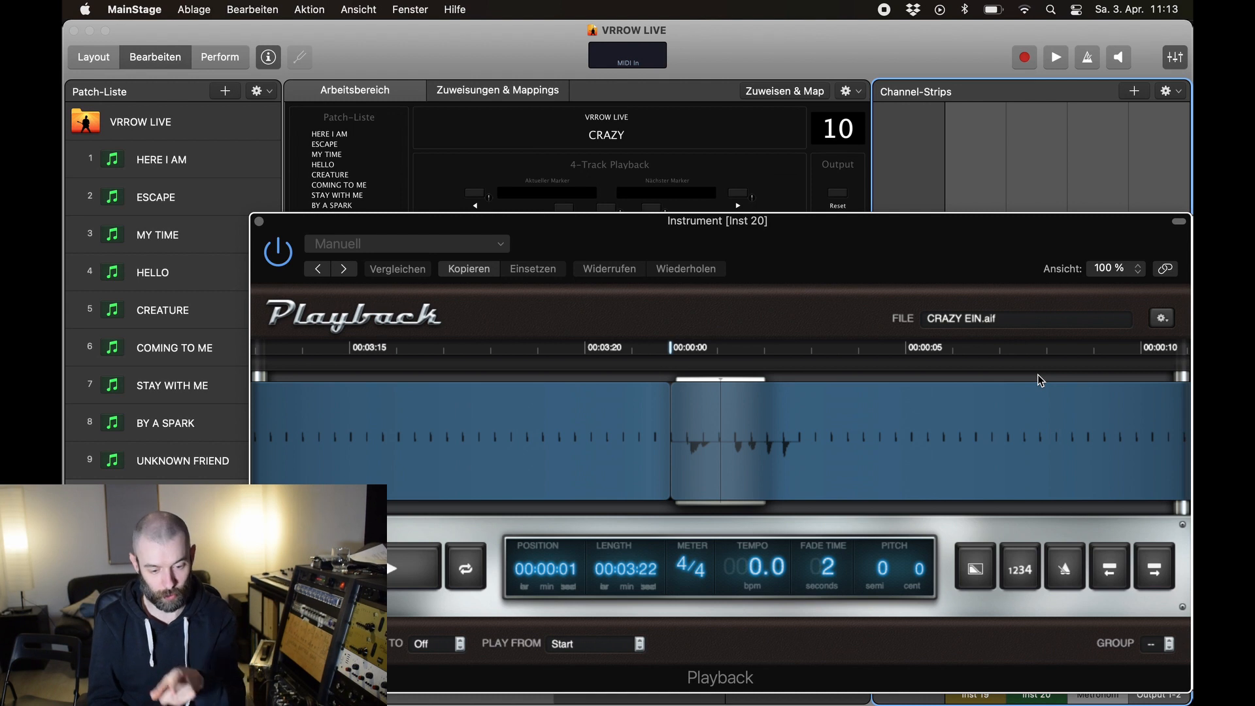
{"action": "left_click", "coordinate": [259, 221]}
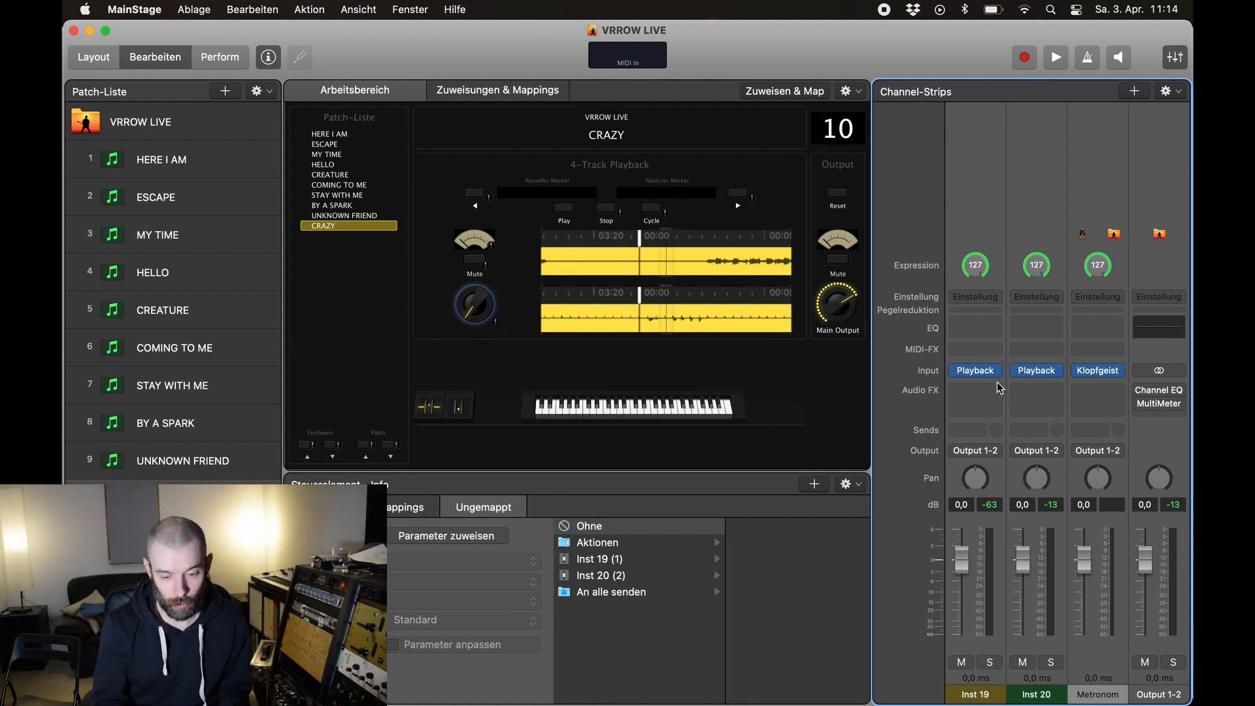
Review the Start on Patch/Set Change and Start with Play Action options of the Inst 19 Playback instrument, and close it.
{"action": "left_click", "coordinate": [978, 372]}
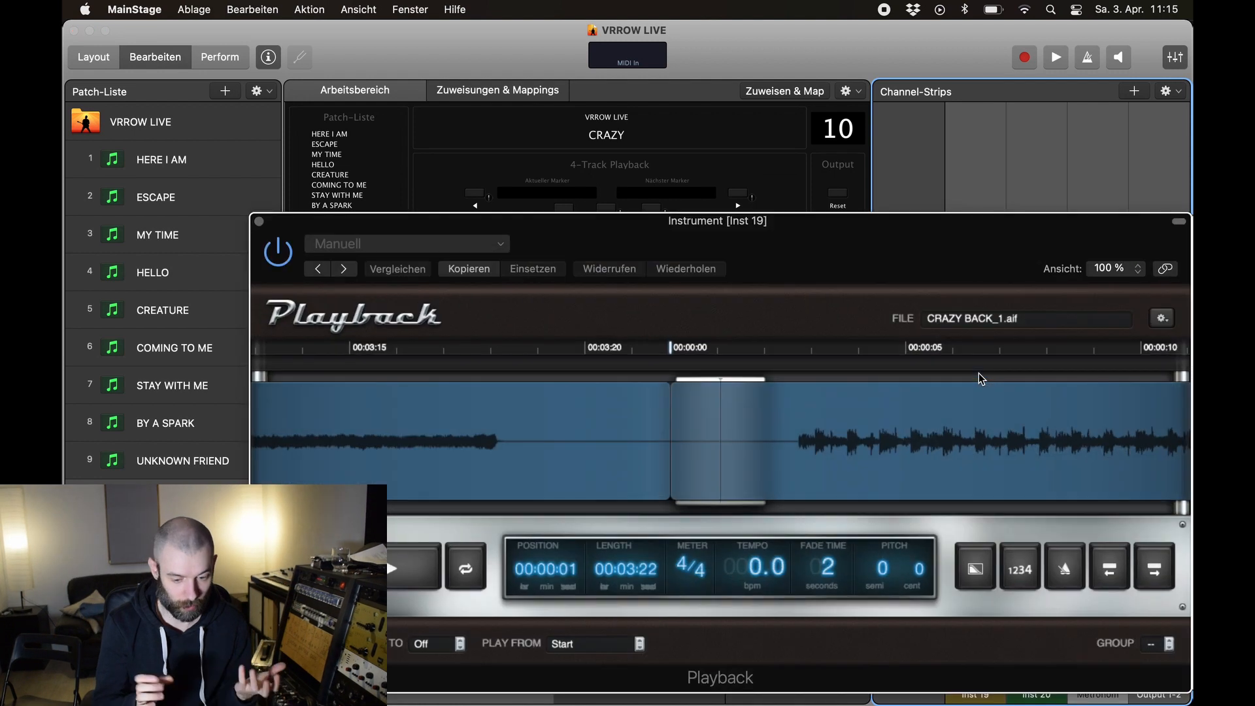
{"action": "left_click", "coordinate": [954, 224]}
{"action": "left_click_drag", "start_coordinate": [954, 225], "coordinate": [808, 145]}
{"action": "left_click", "coordinate": [1020, 232]}
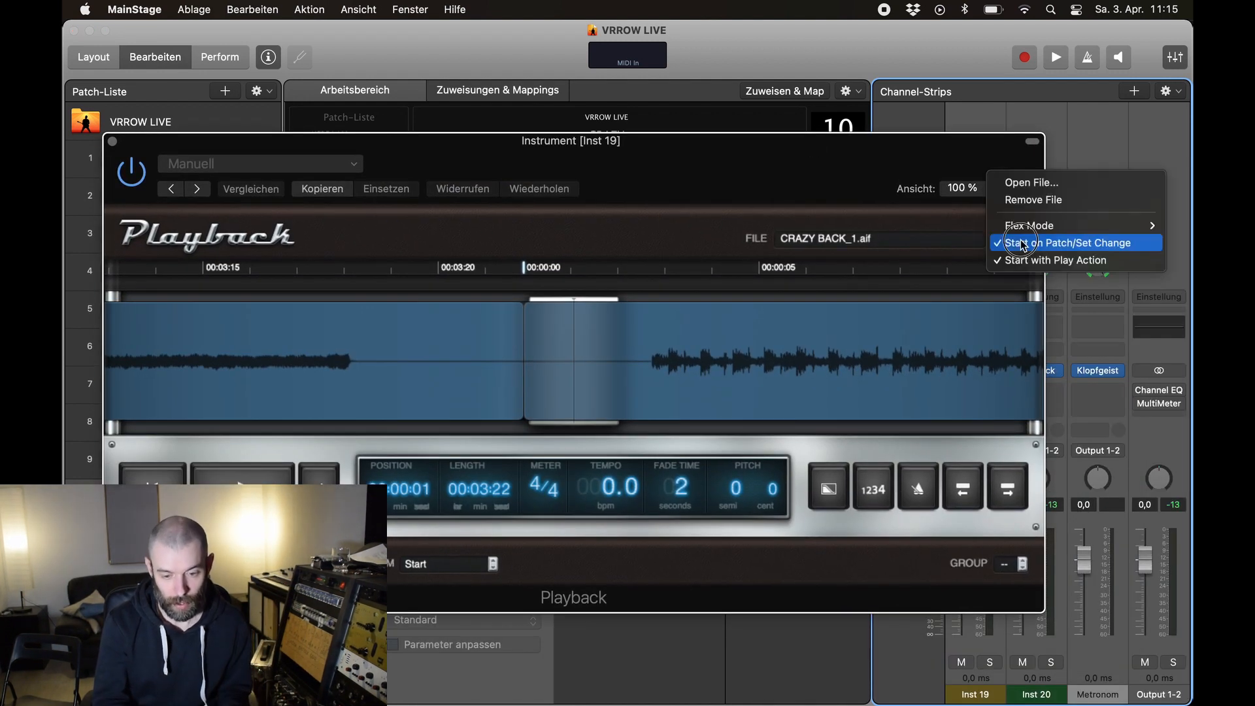
{"action": "left_click", "coordinate": [810, 181]}
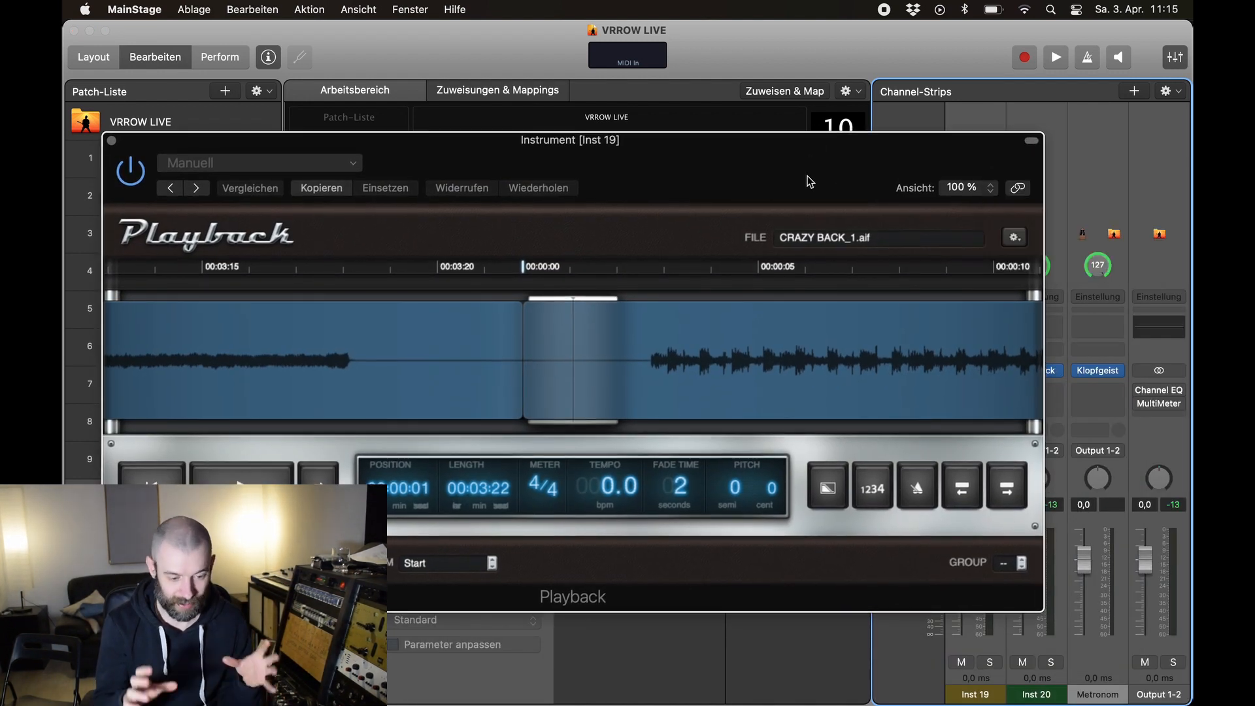
{"action": "left_click", "coordinate": [1015, 237]}
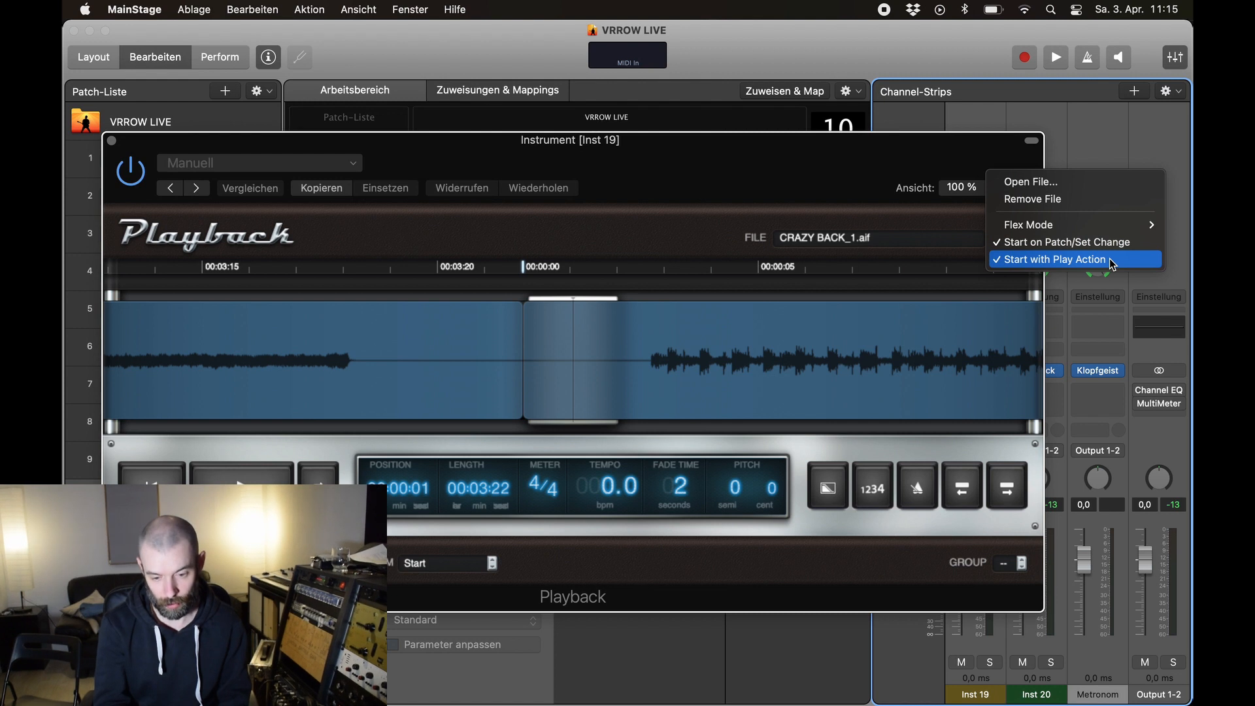
{"action": "left_click", "coordinate": [732, 164]}
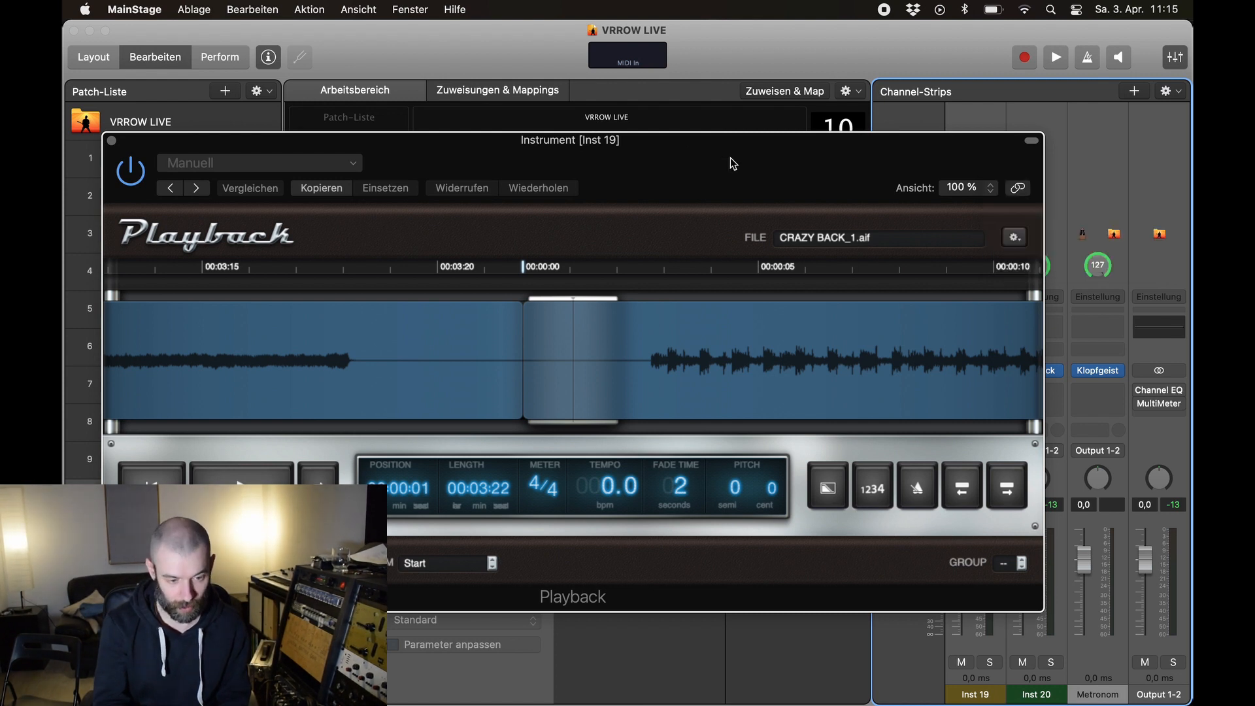
{"action": "left_click", "coordinate": [111, 142]}
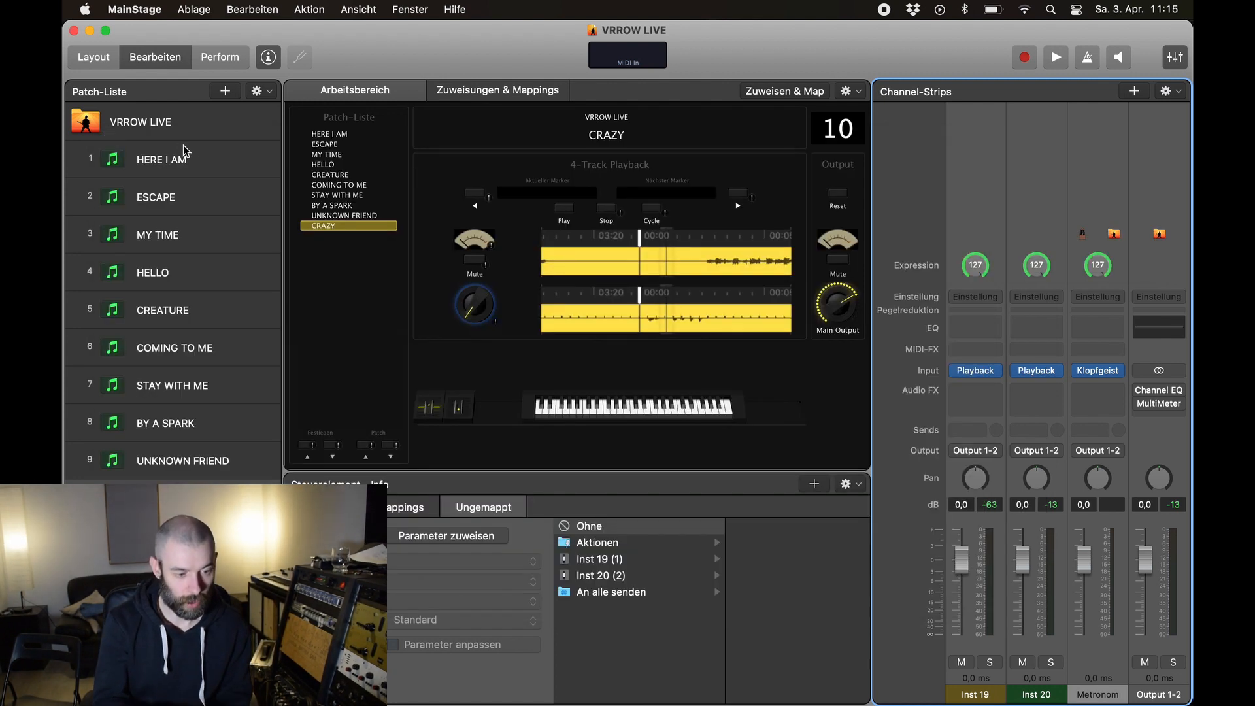
Select the HERE I AM patch and review the file start options of the Playback instrument on Inst 2.
{"action": "left_click", "coordinate": [198, 162]}
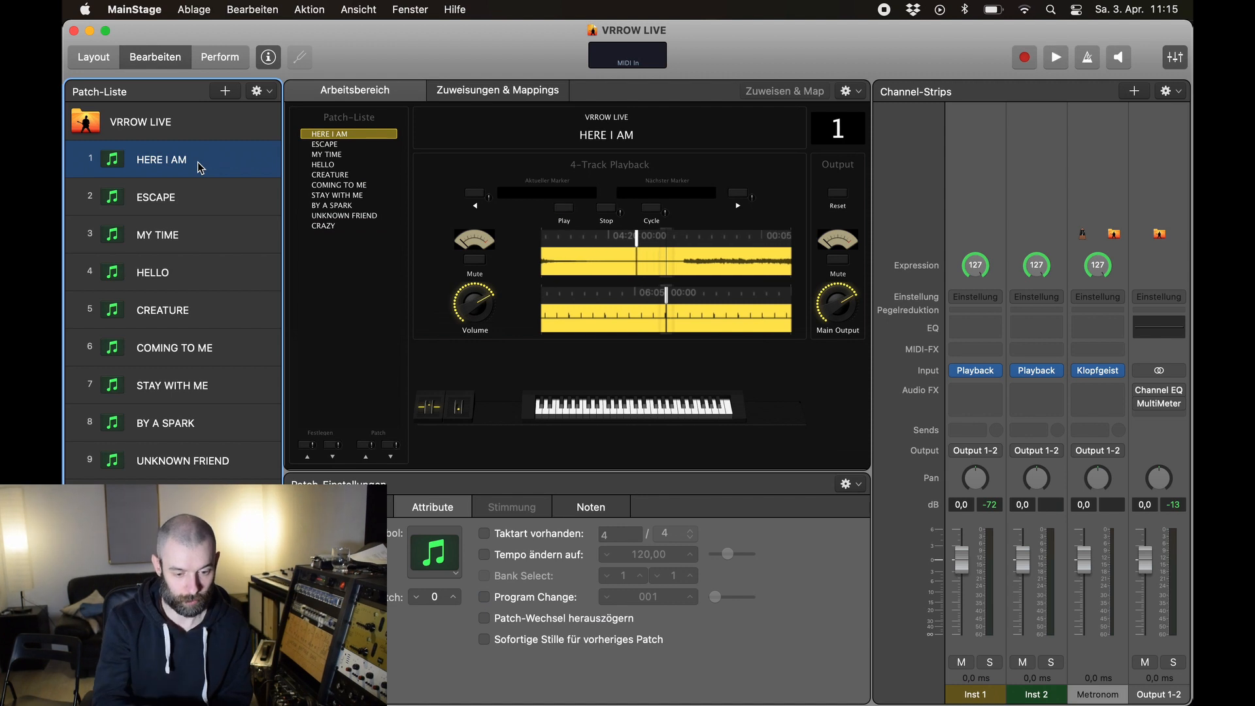
{"action": "left_click", "coordinate": [1039, 371]}
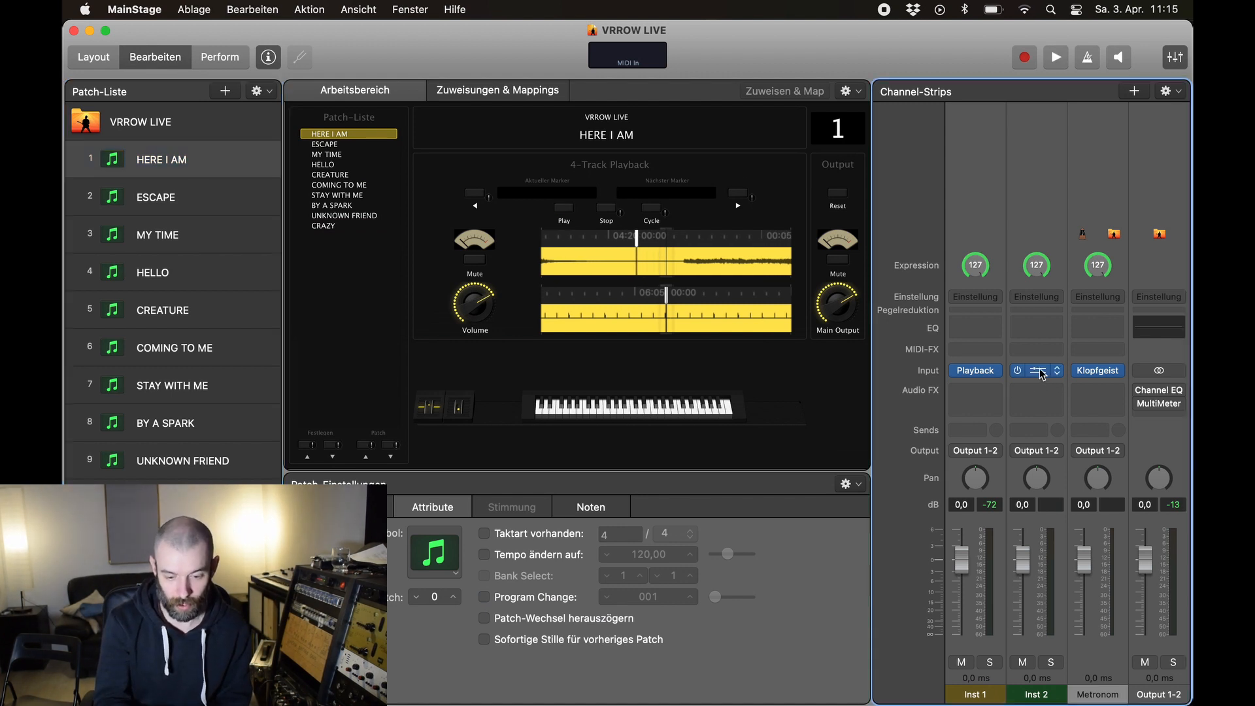
{"action": "left_click", "coordinate": [1039, 372]}
{"action": "left_click", "coordinate": [1167, 320]}
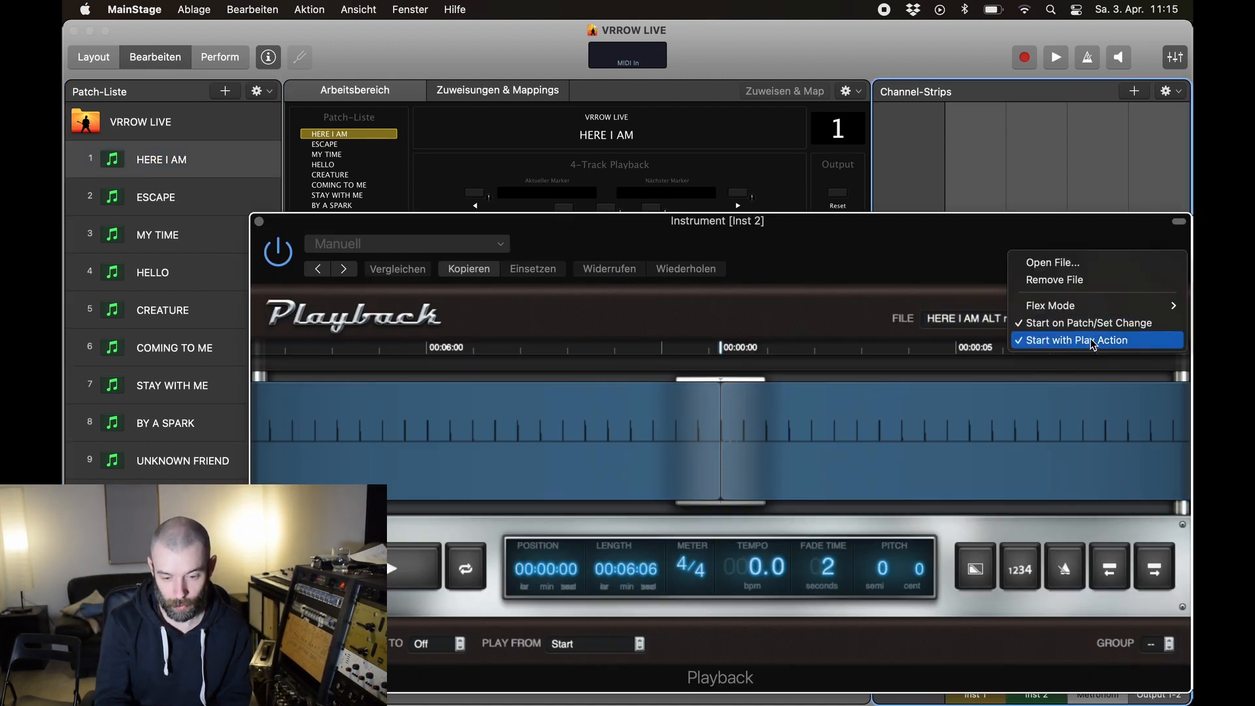
{"action": "left_click", "coordinate": [880, 261]}
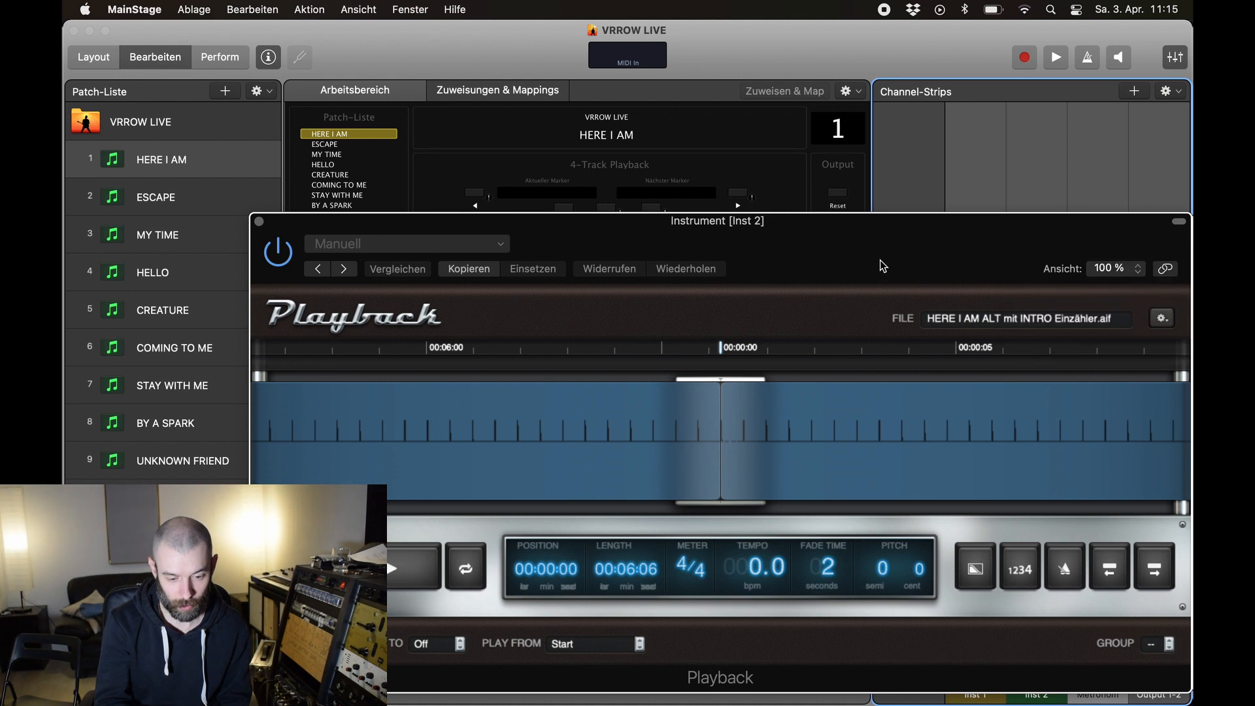
{"action": "left_click", "coordinate": [259, 221]}
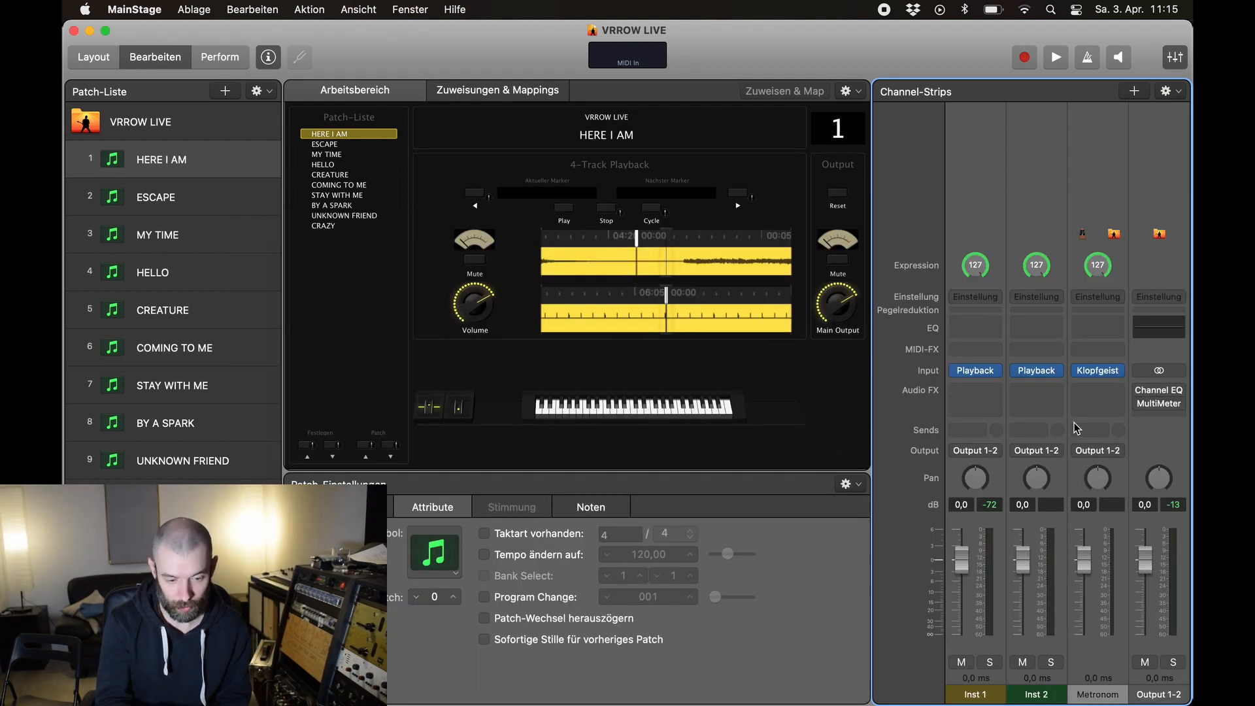
Test playback of HERE I AM, change to the ESCAPE patch while it is running, and stop playback.
{"action": "key", "text": "space"}
{"action": "key", "text": "space"}
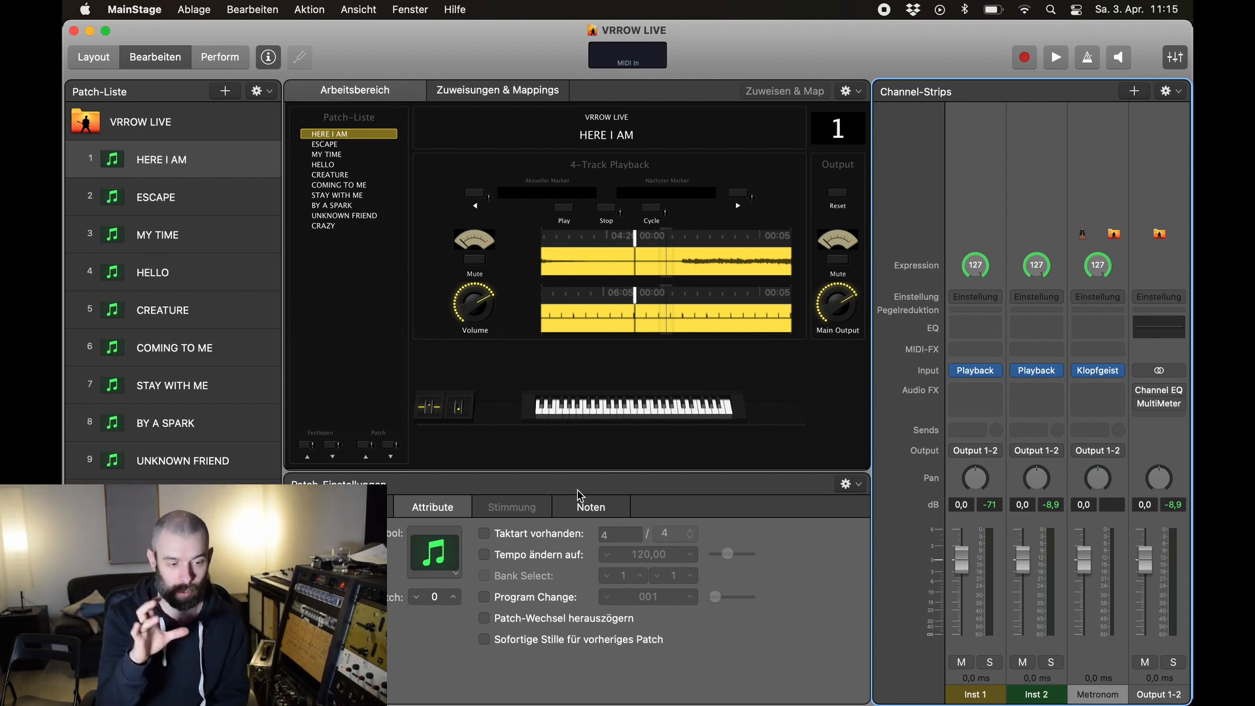
{"action": "key", "text": "space"}
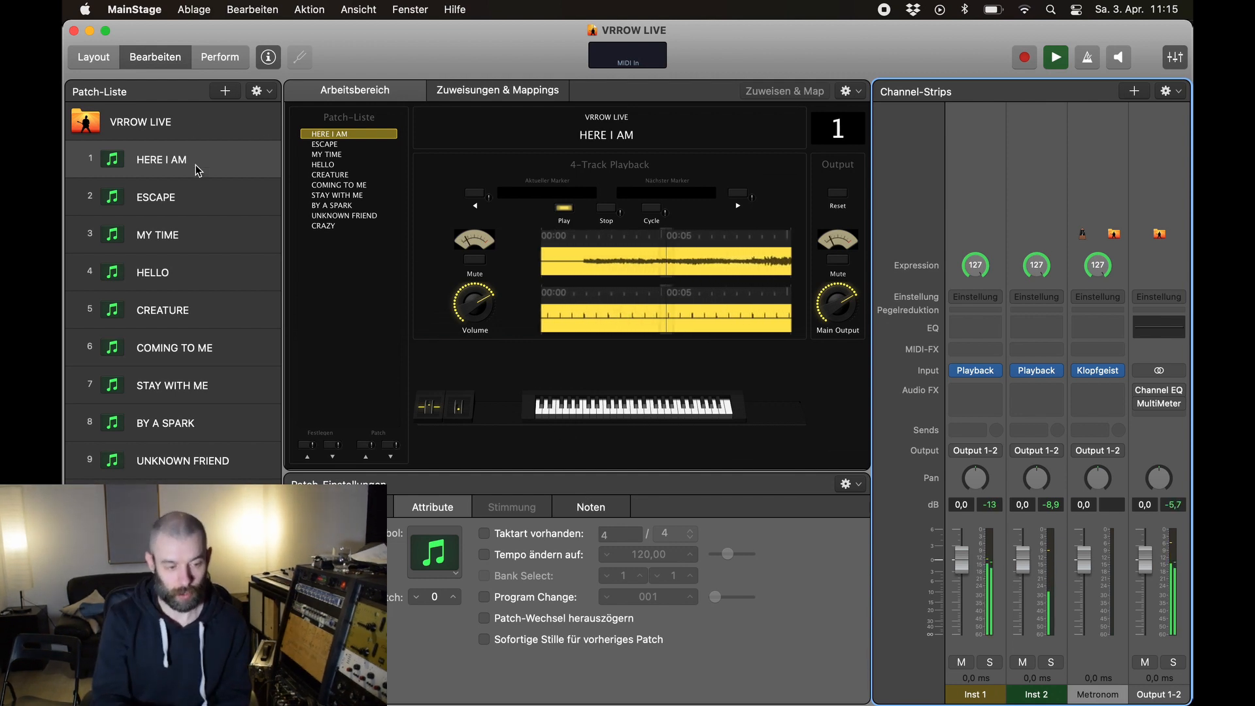
{"action": "key", "text": "Down"}
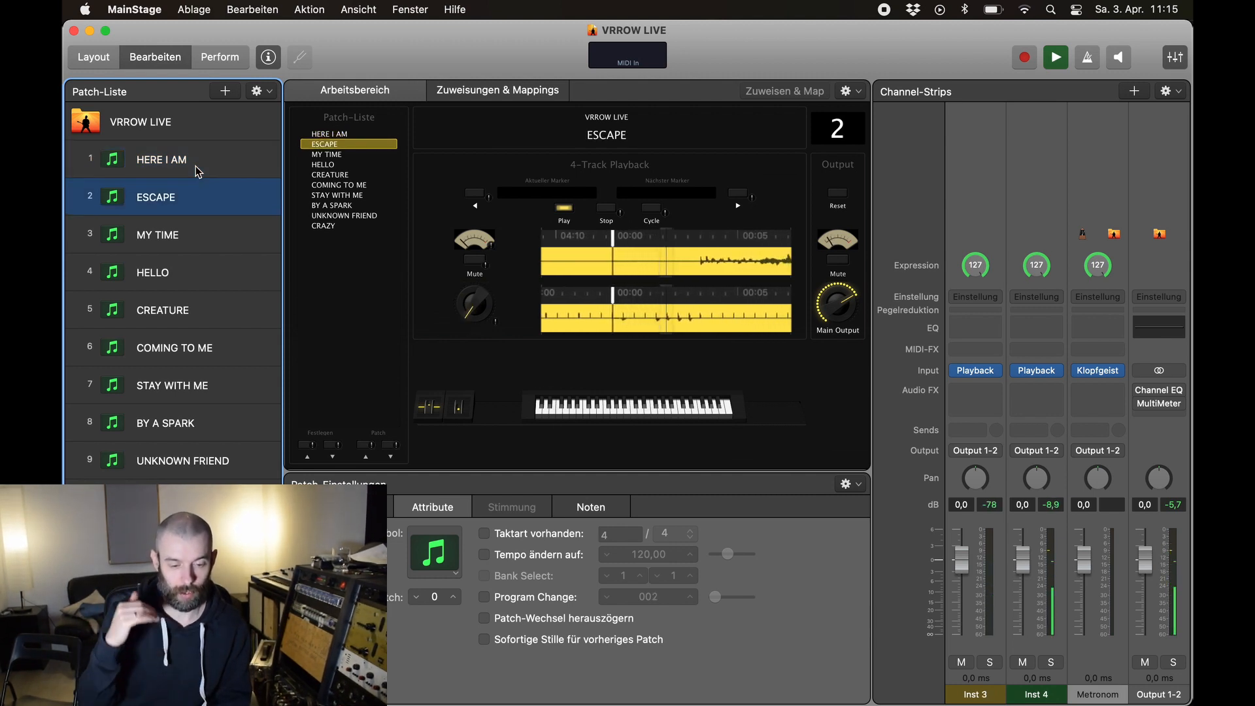
{"action": "key", "text": "space"}
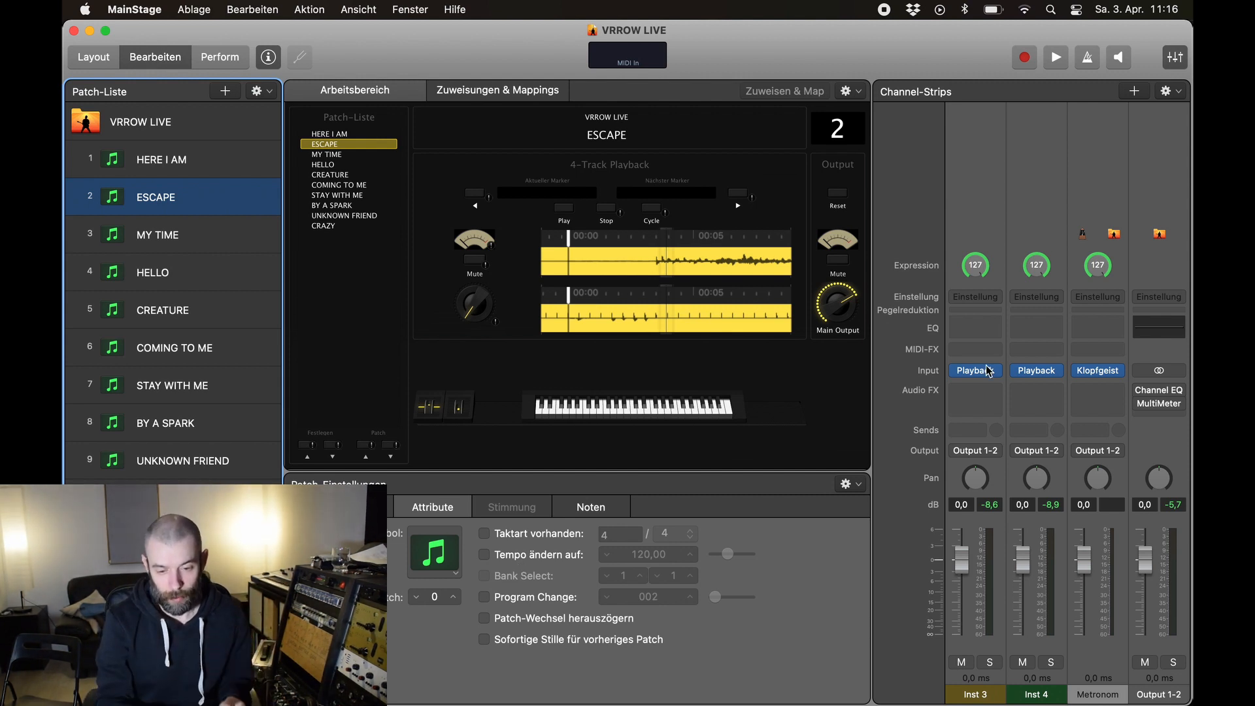
Examine the Metronom channel strip in the ESCAPE patch and at VRROW LIVE concert level, and return to the CRAZY patch.
{"action": "left_click", "coordinate": [1095, 163]}
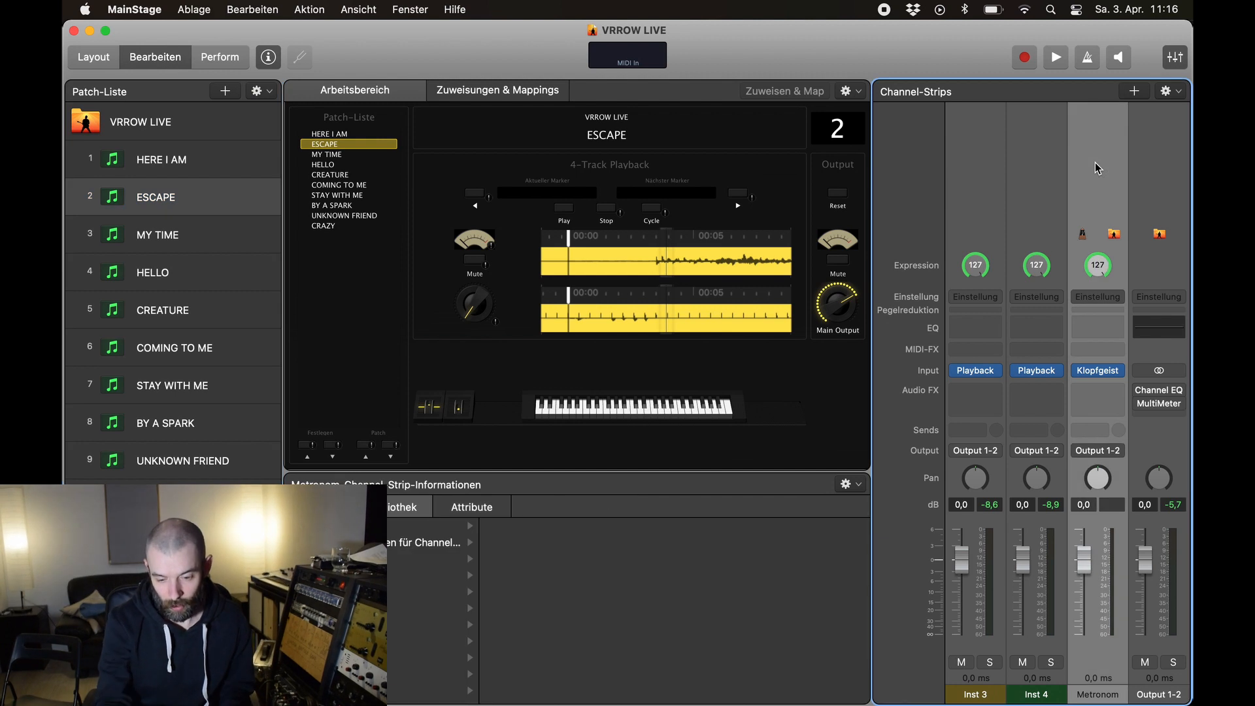
{"action": "left_click", "coordinate": [129, 127]}
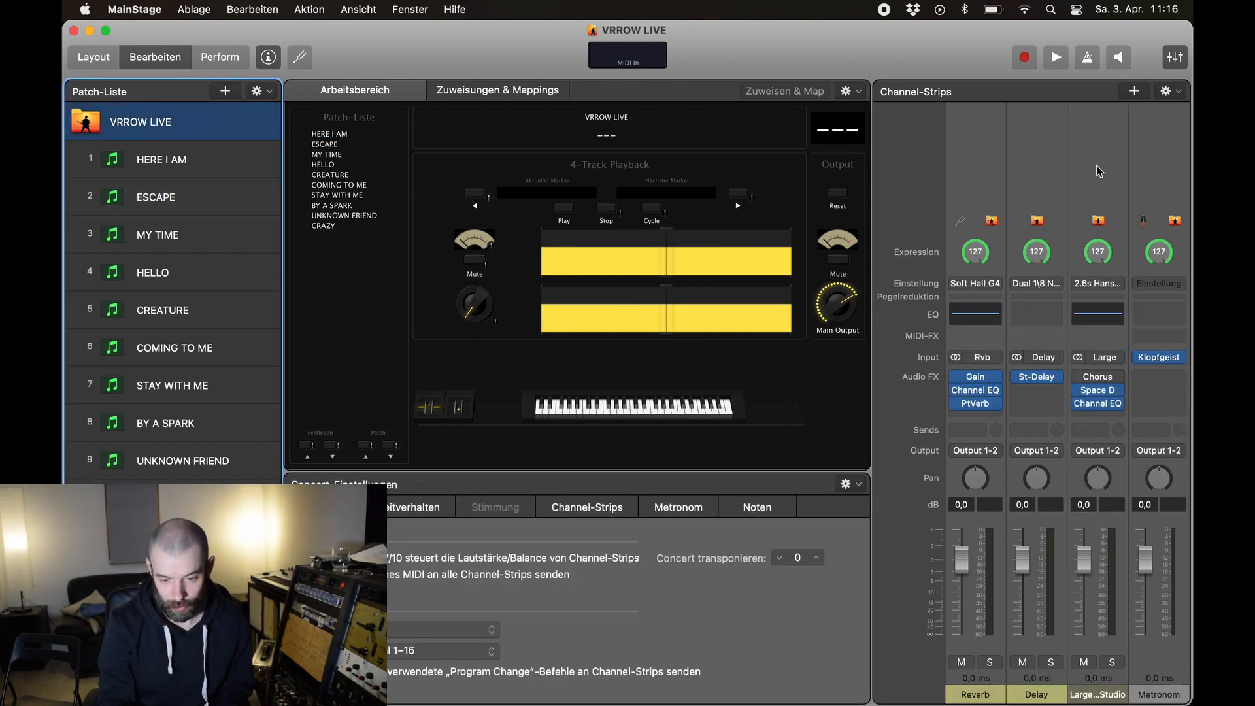
{"action": "left_click", "coordinate": [1170, 145]}
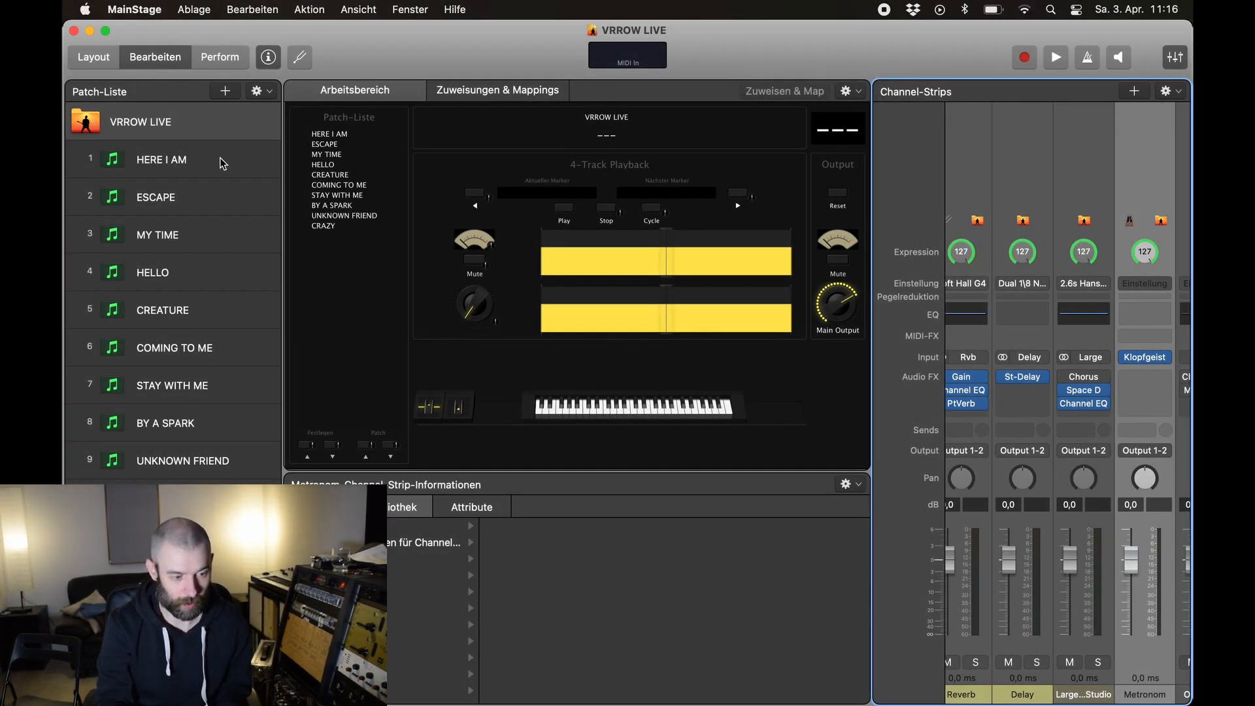
{"action": "left_click", "coordinate": [180, 498]}
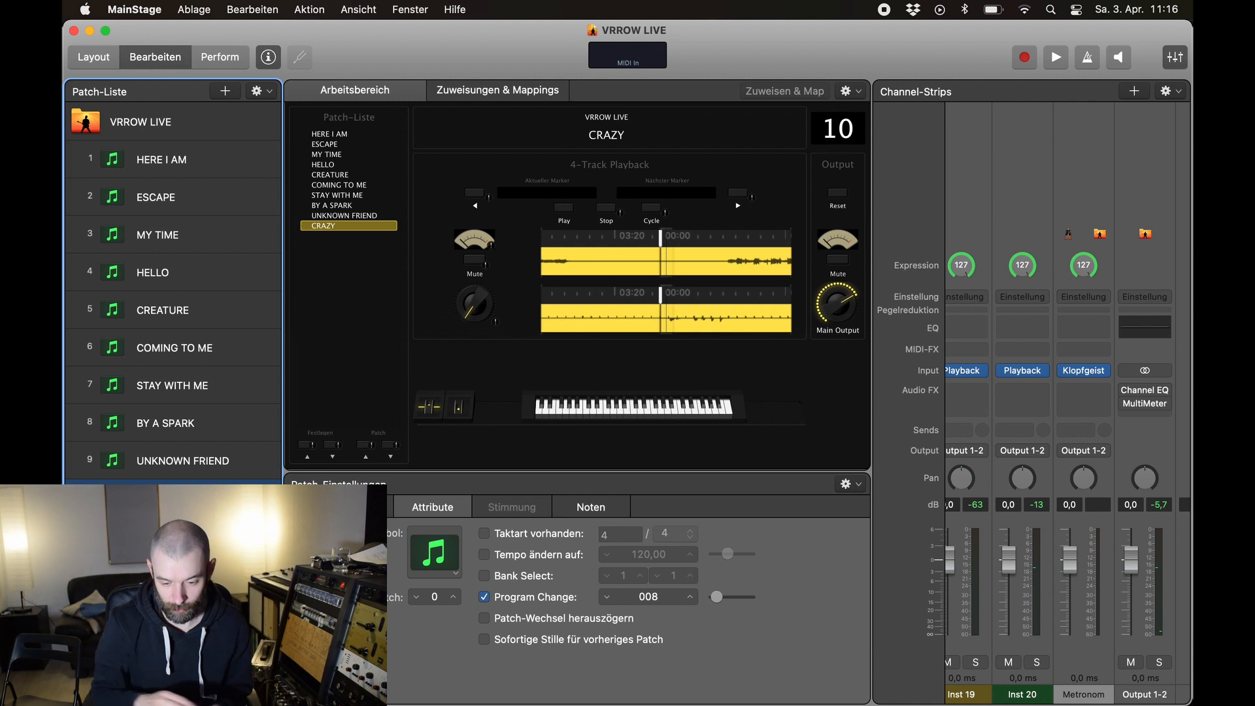